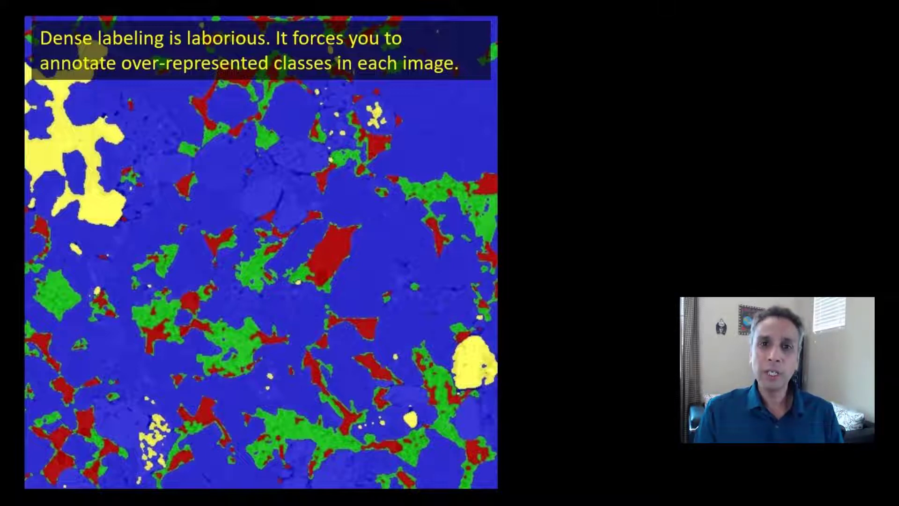
Advance to the next partial-labeling slide, on dense labeling of over-represented classes.
key(Right)
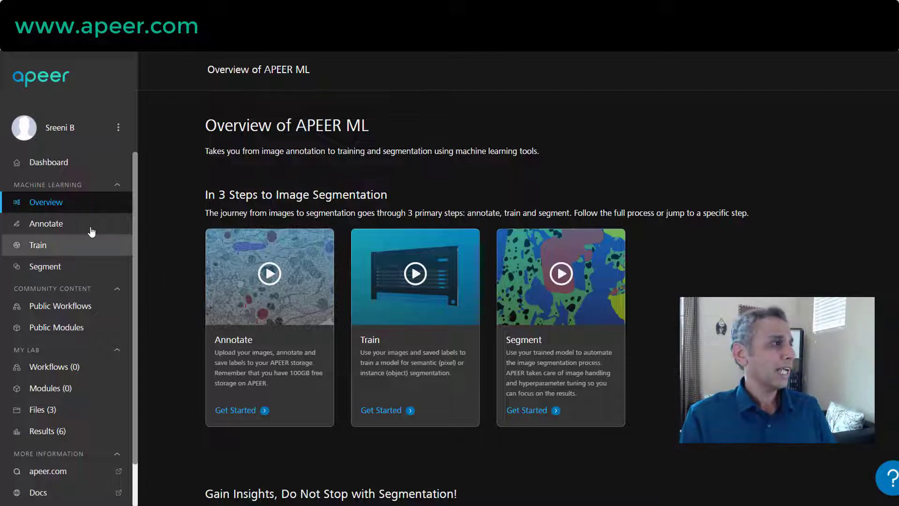
Open the 12_training_mito_images.tif dataset from My Datasets in the annotation editor.
click(45, 225)
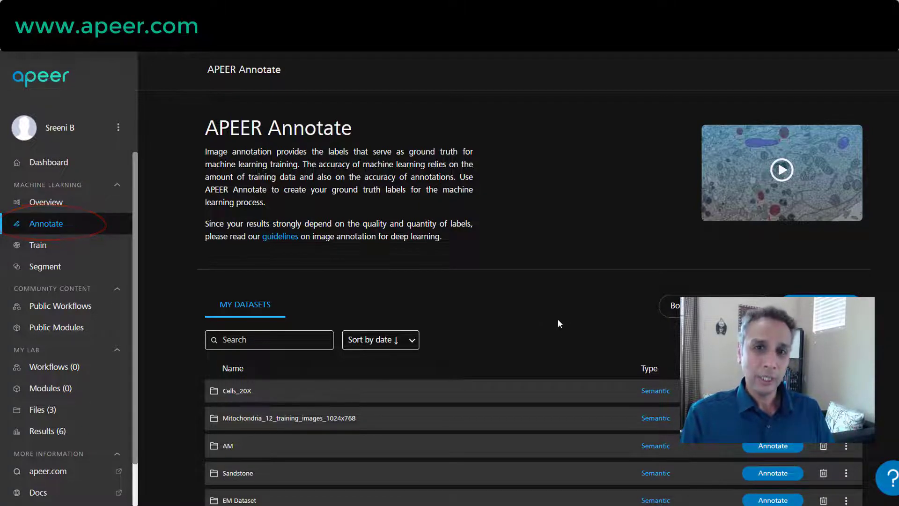
scroll(559, 321, down, 1)
scroll(557, 323, down, 3)
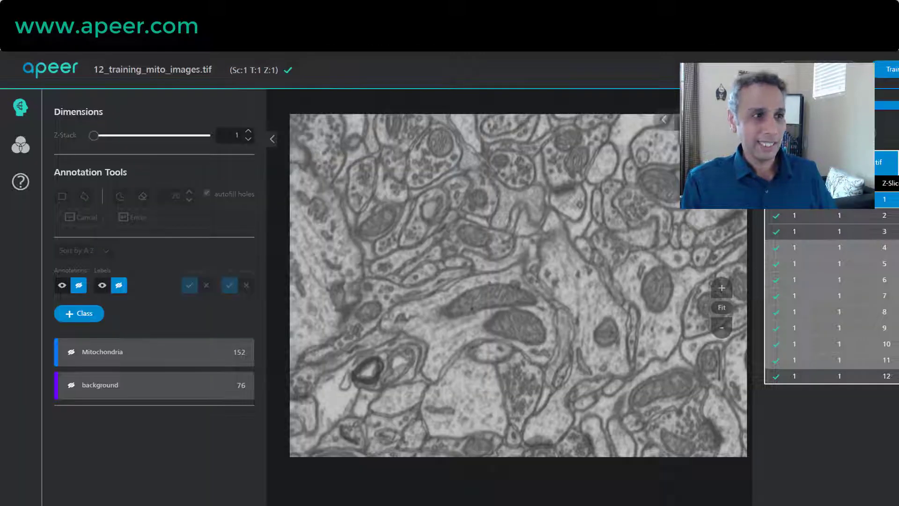
drag(554, 259, 548, 259)
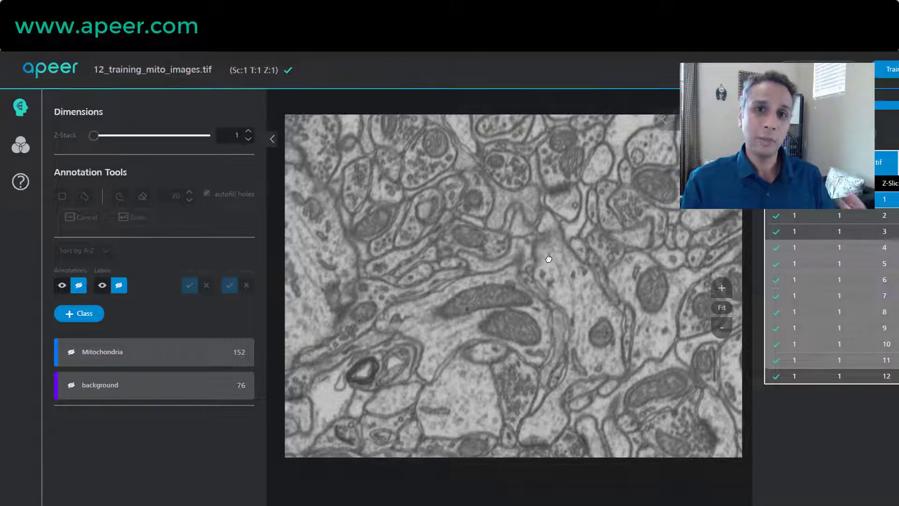
Show slice 1's existing Mitochondria and background annotations, with the Mitochondria list expanded.
click(805, 215)
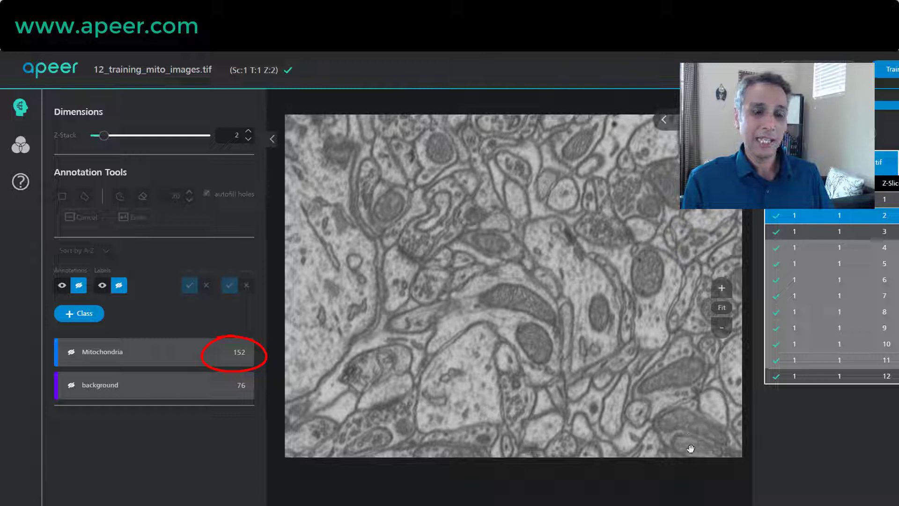
click(840, 199)
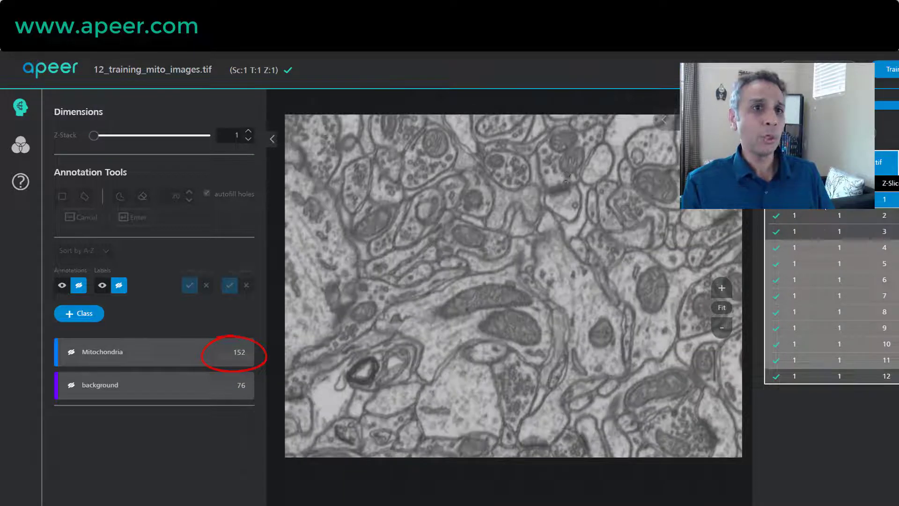
mouse_move(122, 336)
mouse_move(104, 387)
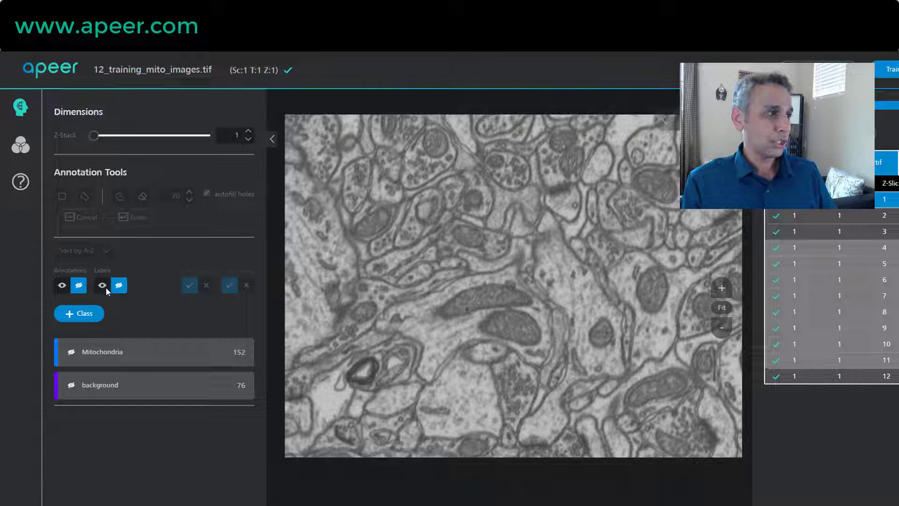
click(115, 355)
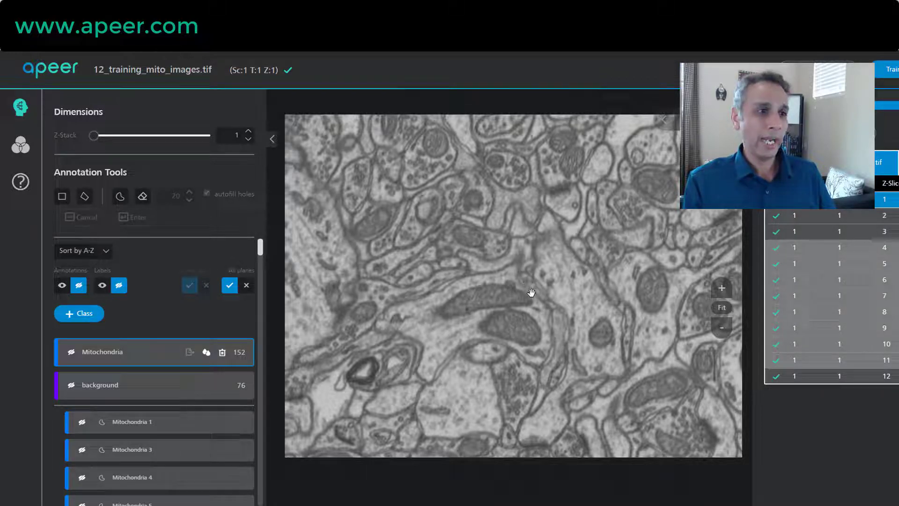
click(62, 284)
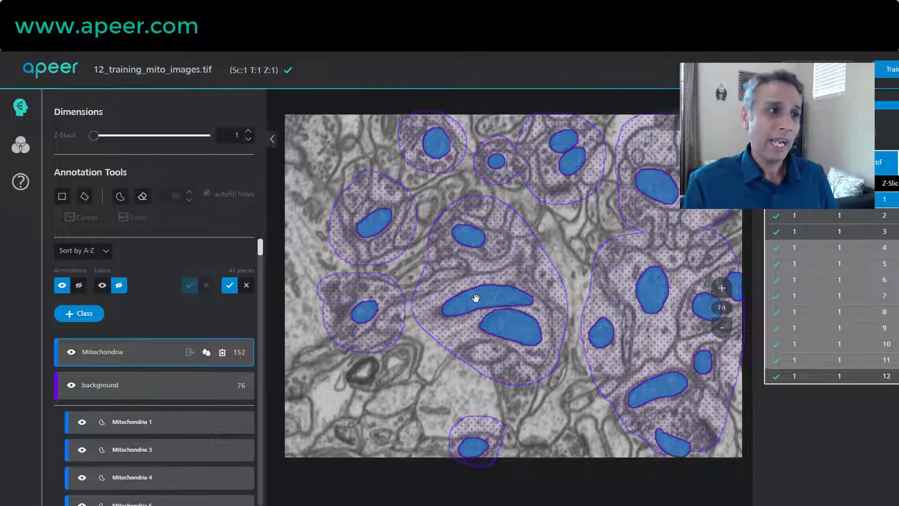
Delete the background 87 outline around the central cell.
click(548, 317)
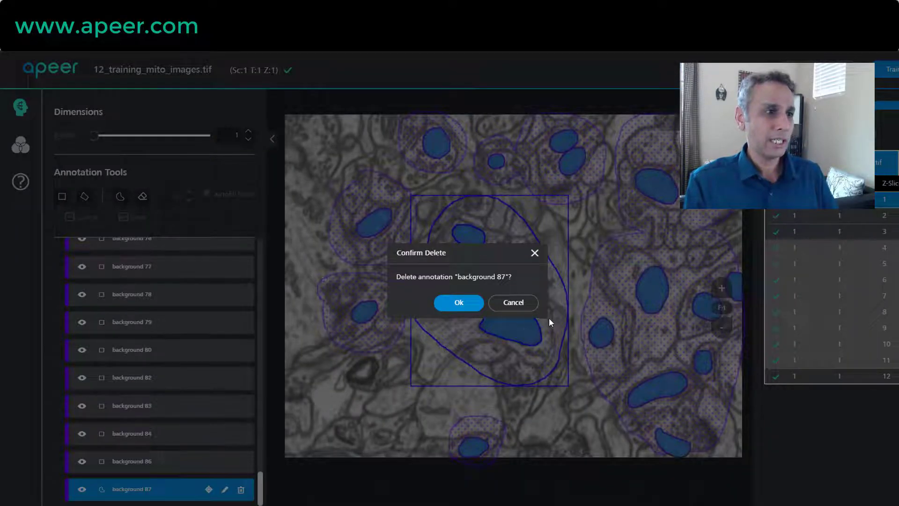
click(463, 303)
scroll(217, 302, up, 10)
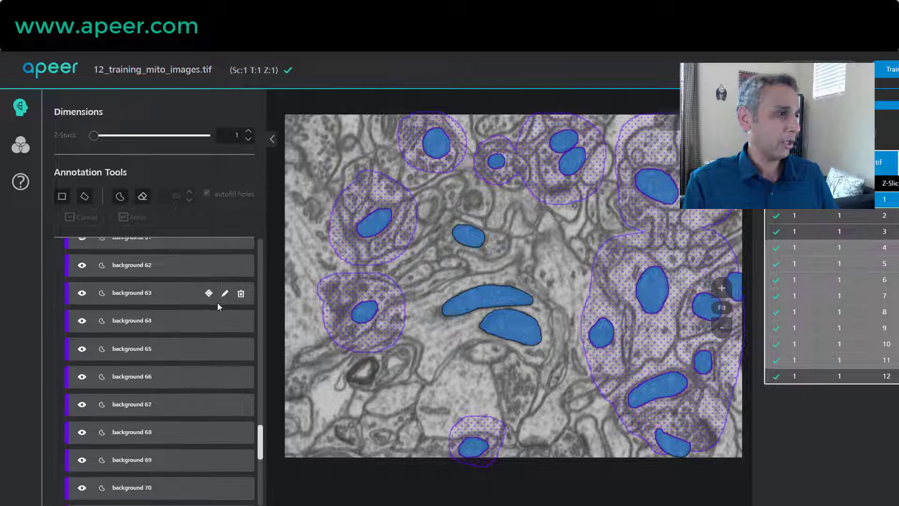
drag(262, 354, 265, 254)
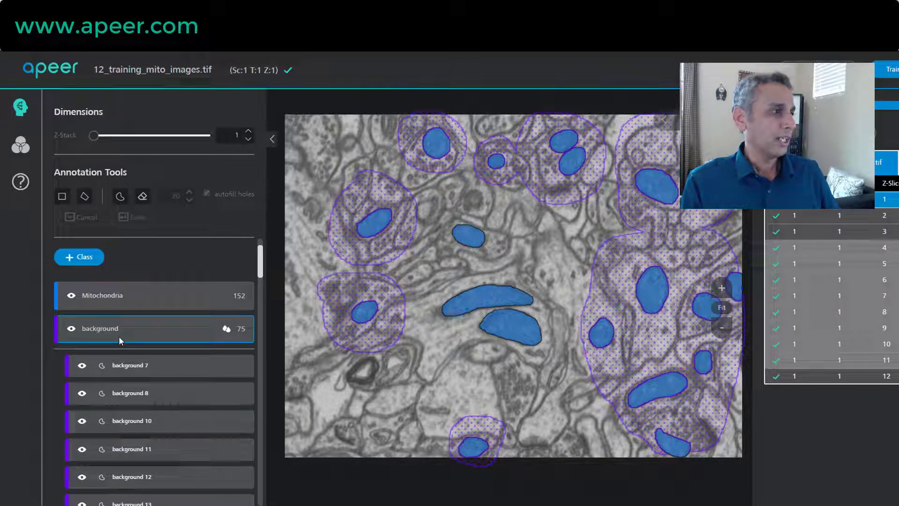
Paint and commit a new freehand background loop around the central cell.
click(120, 196)
mouse_move(434, 346)
mouse_down()
mouse_move(427, 260)
mouse_move(436, 225)
mouse_move(454, 209)
mouse_up()
drag(546, 270, 555, 335)
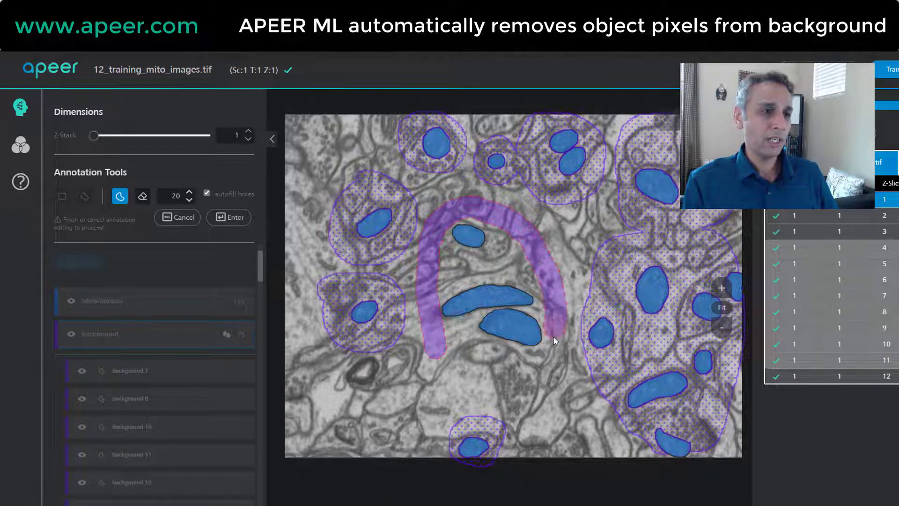
drag(443, 368, 441, 359)
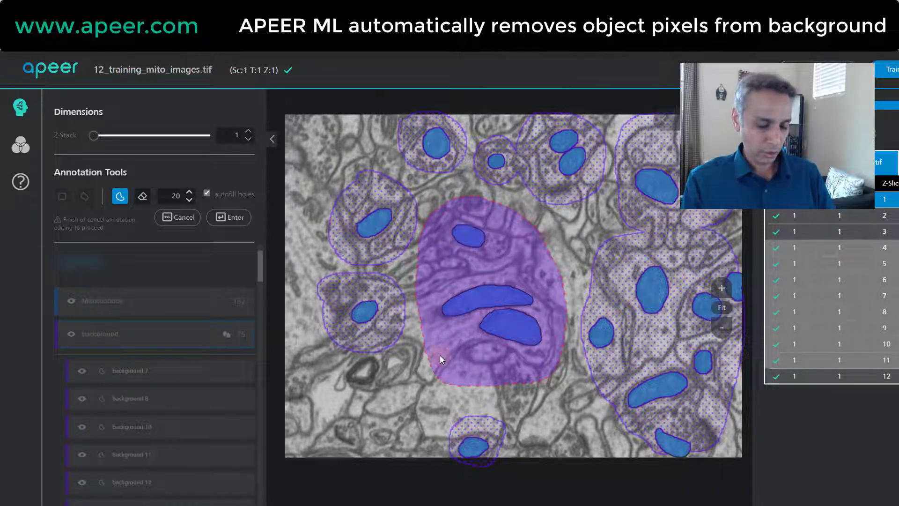
key(Return)
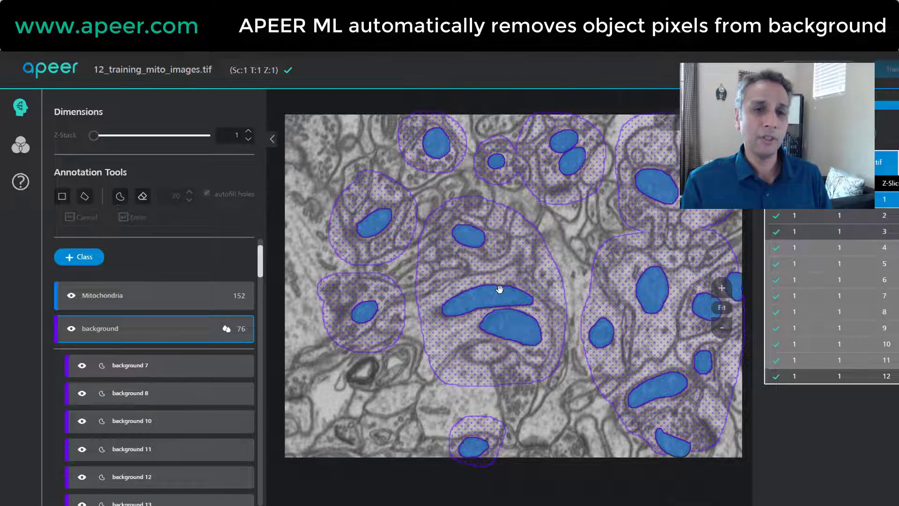
scroll(500, 289, up, 5)
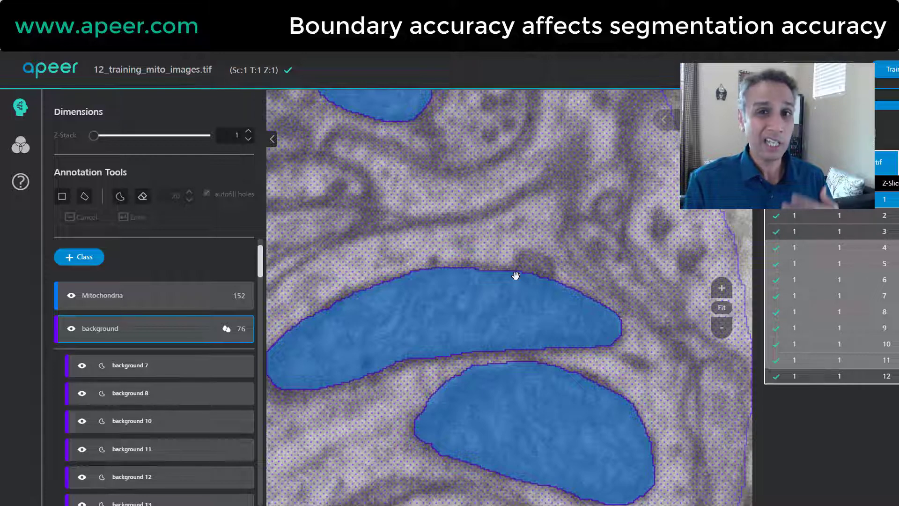
scroll(515, 276, down, 10)
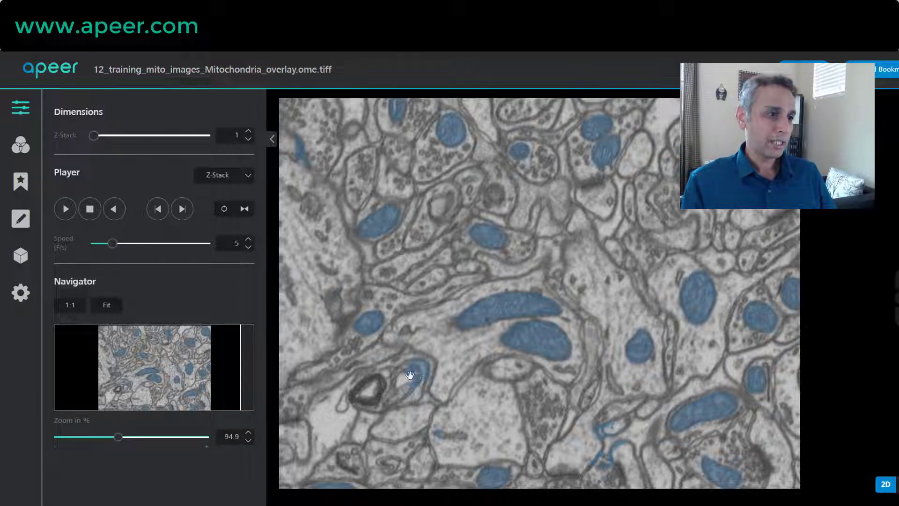
Step the Mitochondria overlay through slices 2, 3 and 4.
click(248, 131)
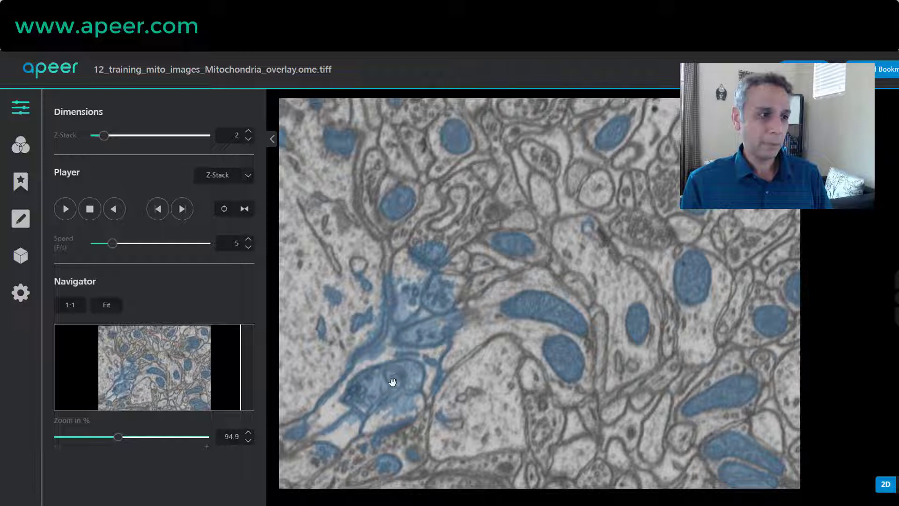
click(248, 132)
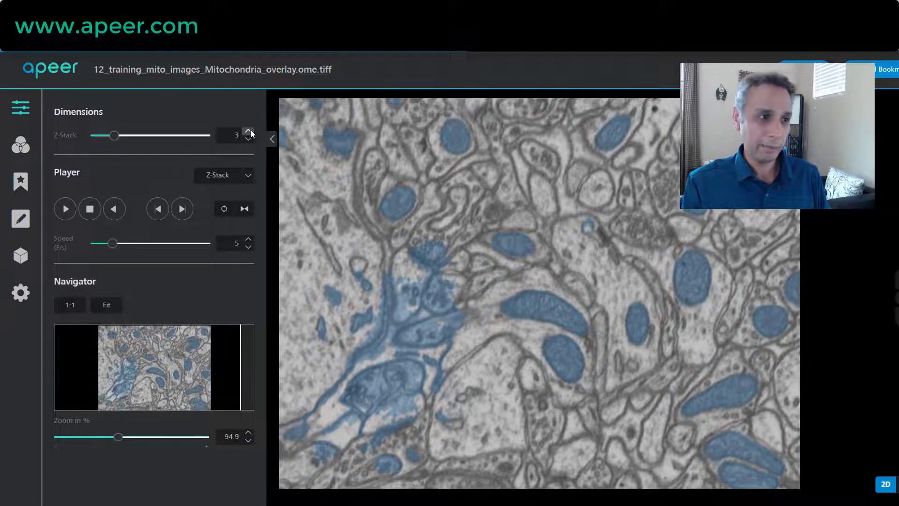
click(248, 132)
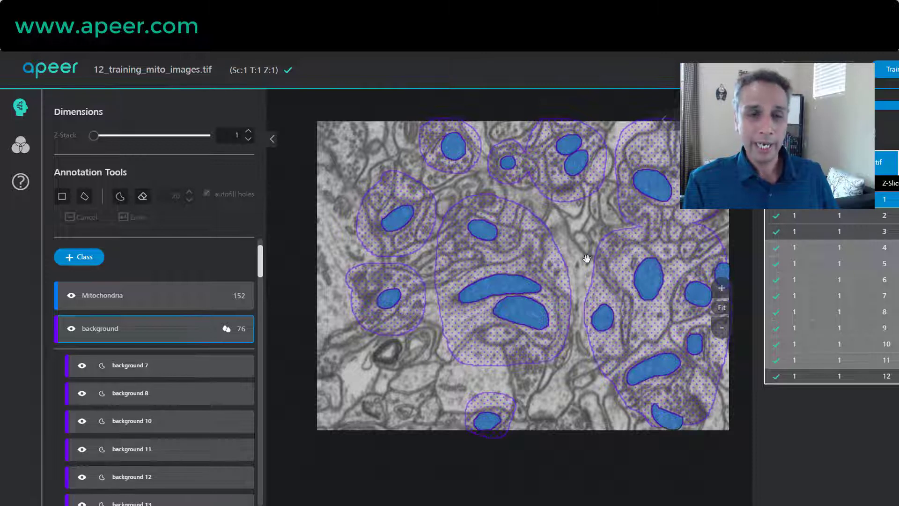
Add a background rectangle covering the entire first slice.
click(62, 196)
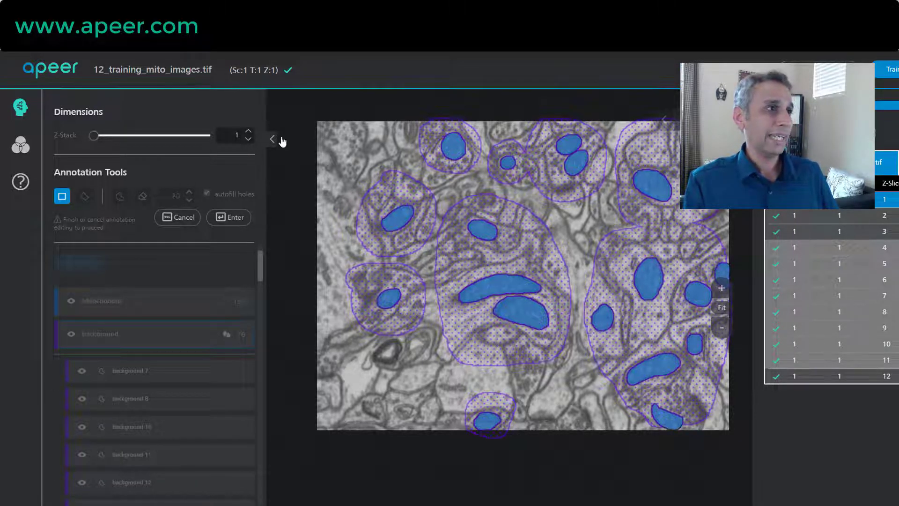
mouse_move(319, 123)
mouse_down()
mouse_move(720, 394)
mouse_move(728, 429)
mouse_up()
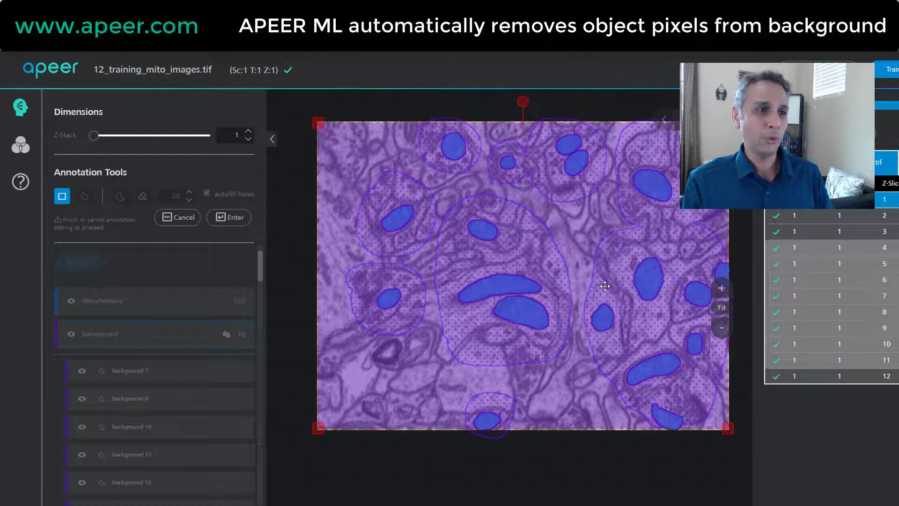
key(Return)
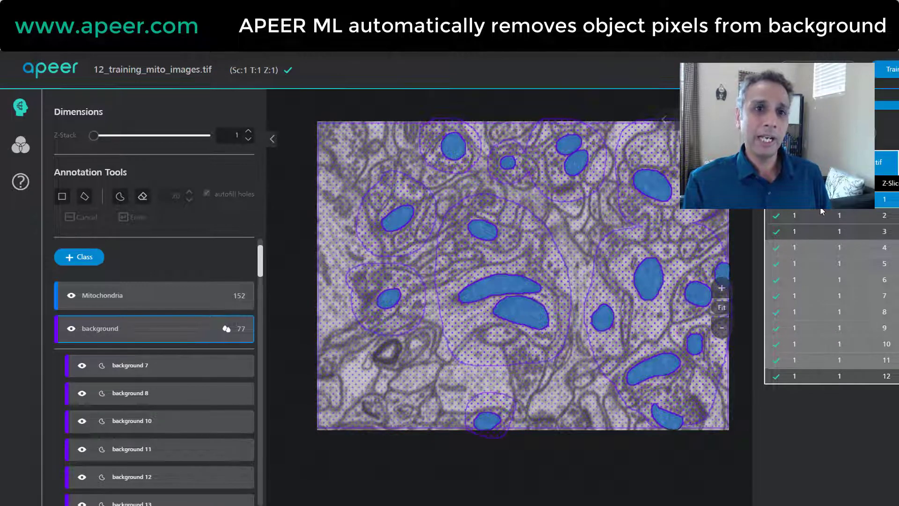
Display slices 2, 3 and 4 of the stack in turn.
click(815, 215)
click(813, 232)
click(808, 247)
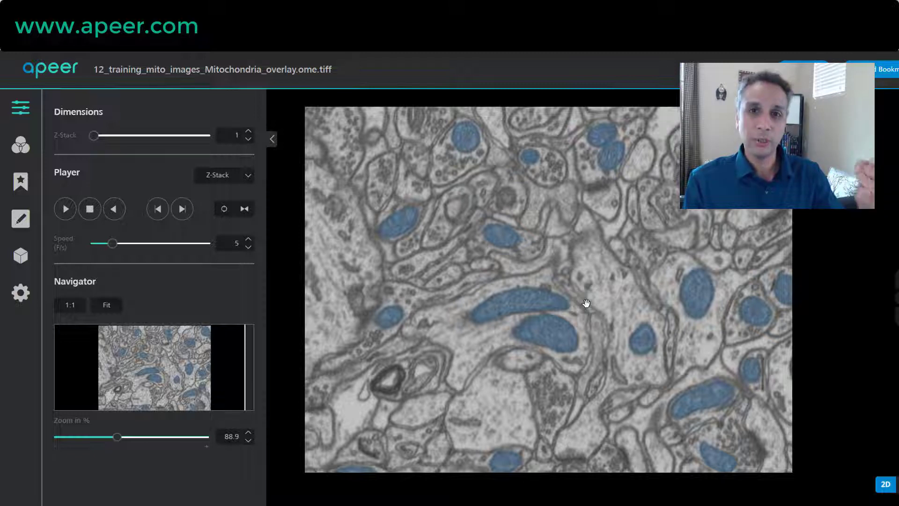
Page the mitochondria overlay forward through slices 2, 3 and 4 again.
click(248, 132)
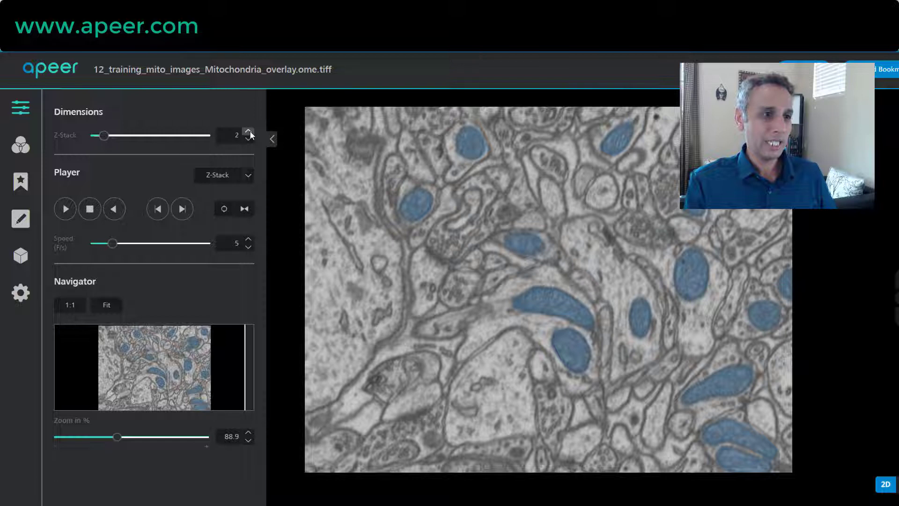
click(249, 131)
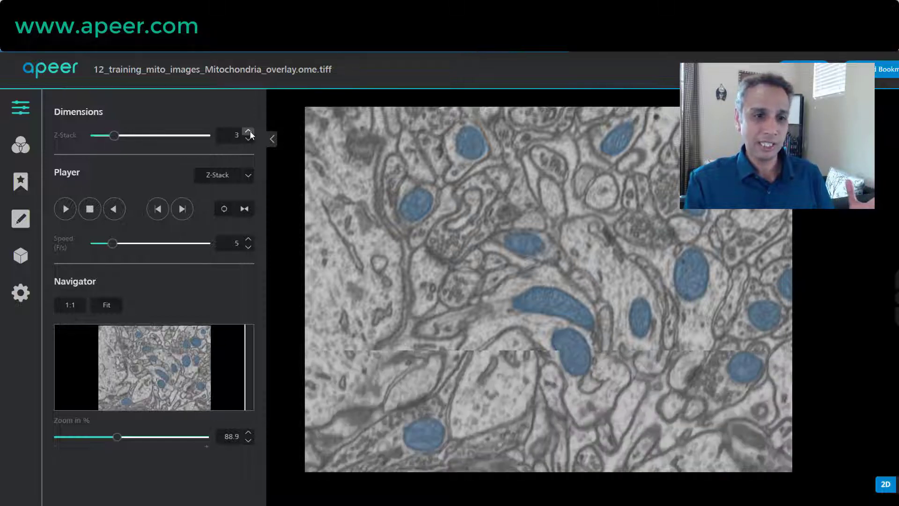
click(249, 132)
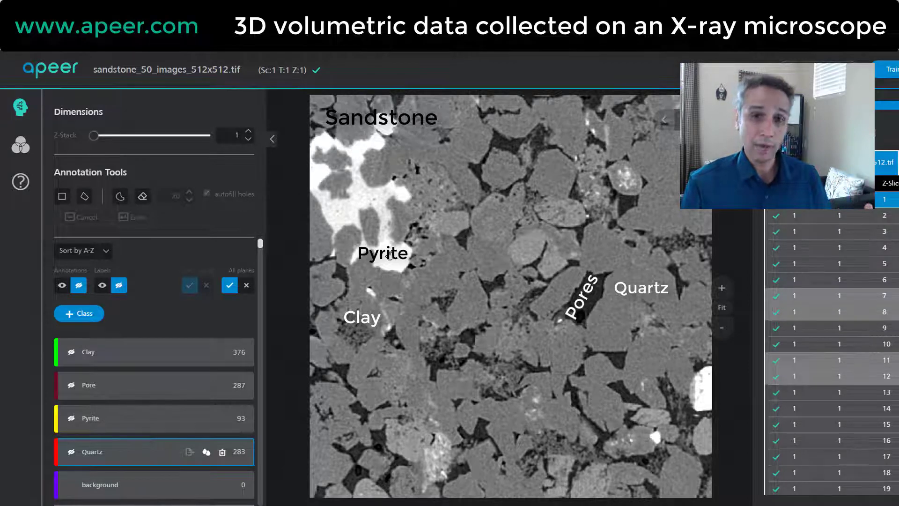
scroll(352, 300, up, 5)
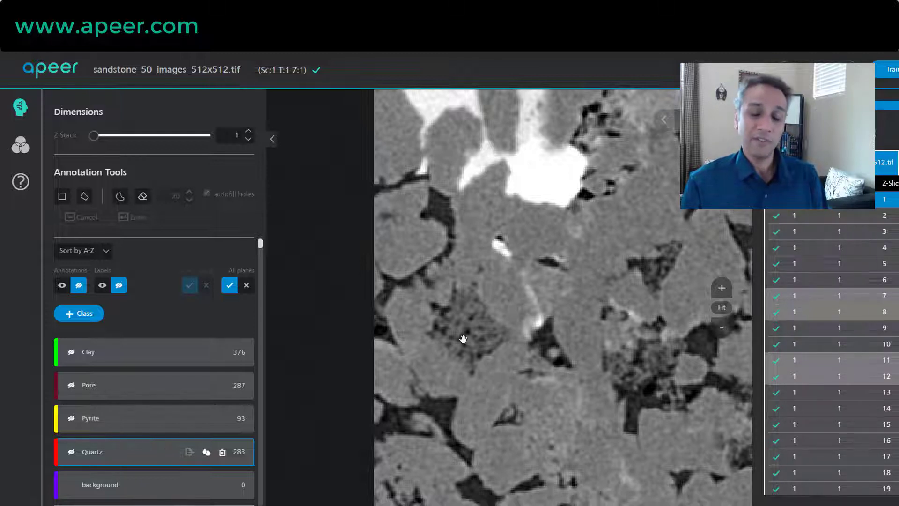
drag(464, 337, 467, 320)
scroll(488, 330, down, 5)
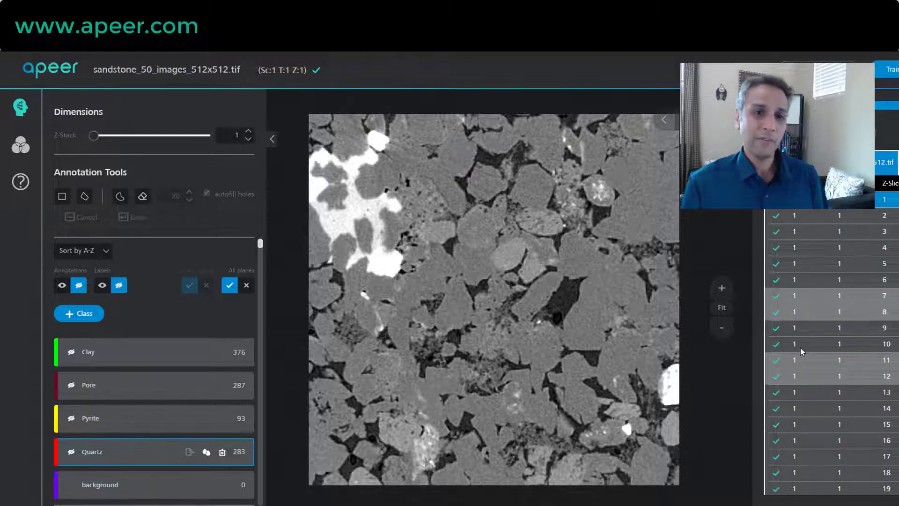
Browse sandstone slices 10 and 7, return to slice 1 and show its class overlays.
click(824, 348)
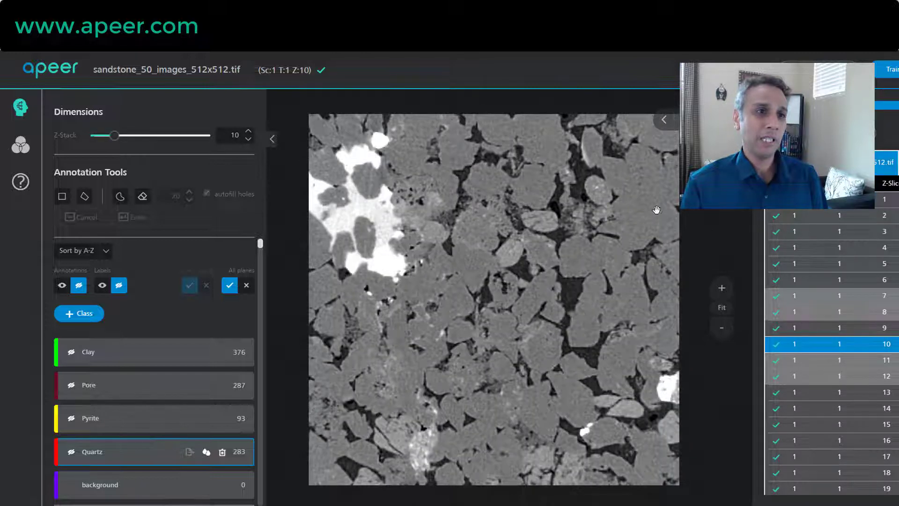
scroll(862, 408, down, 5)
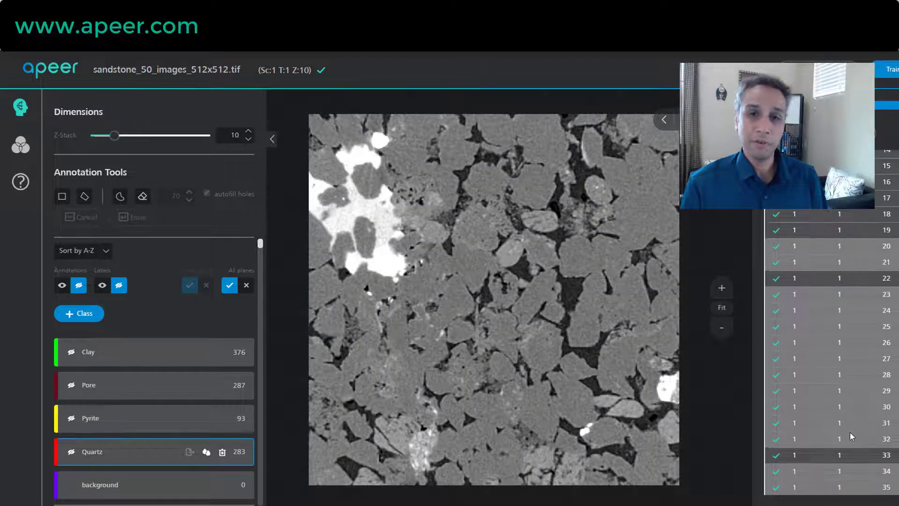
scroll(849, 419, up, 5)
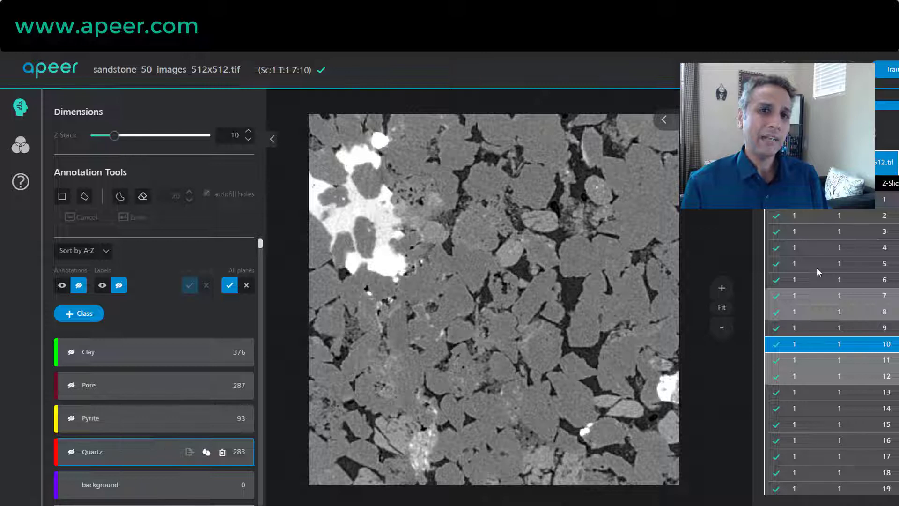
click(823, 199)
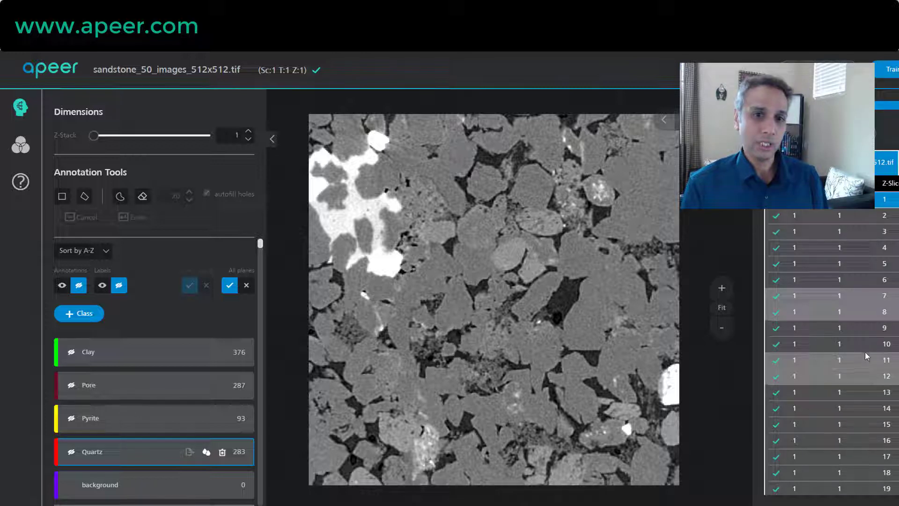
click(818, 297)
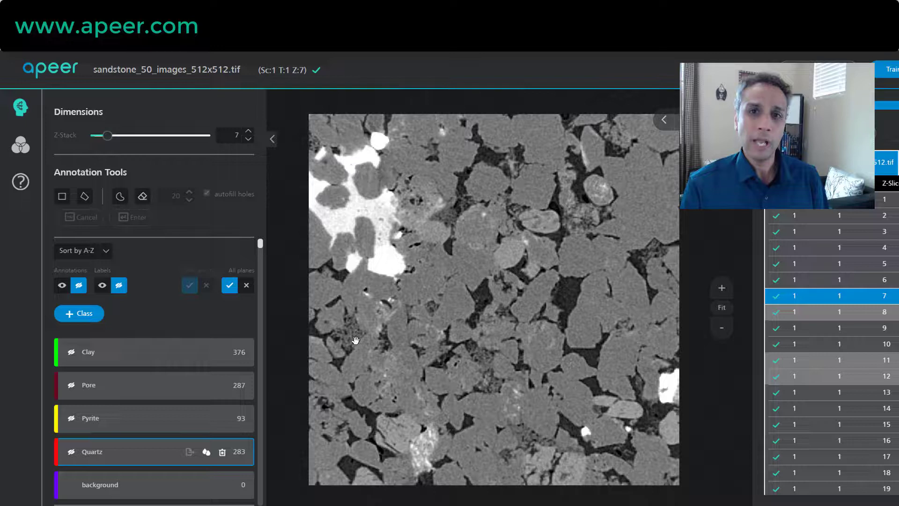
click(796, 200)
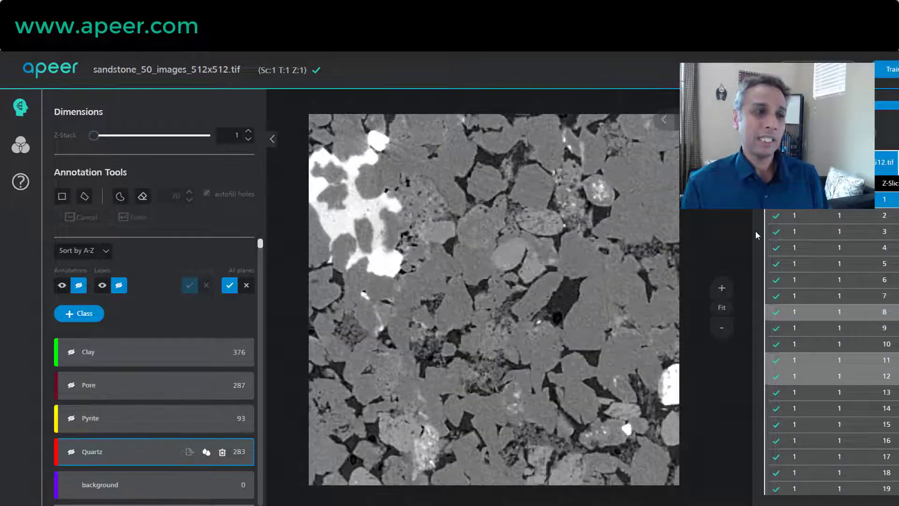
click(62, 287)
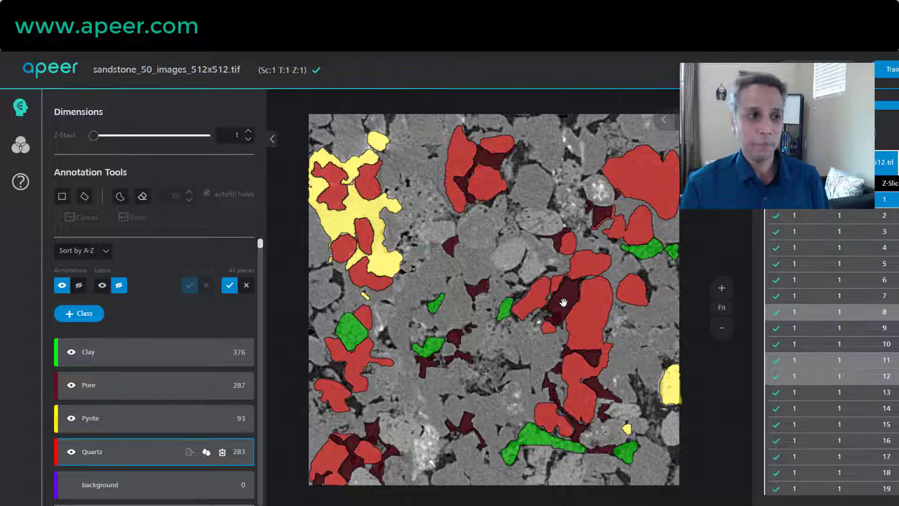
Review annotations on slices 2 and 13, then hide all class overlays.
click(811, 215)
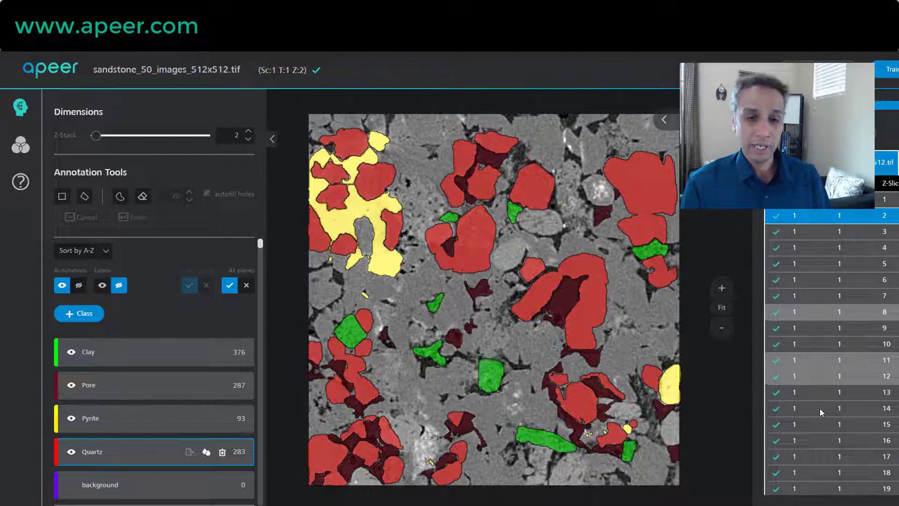
click(817, 395)
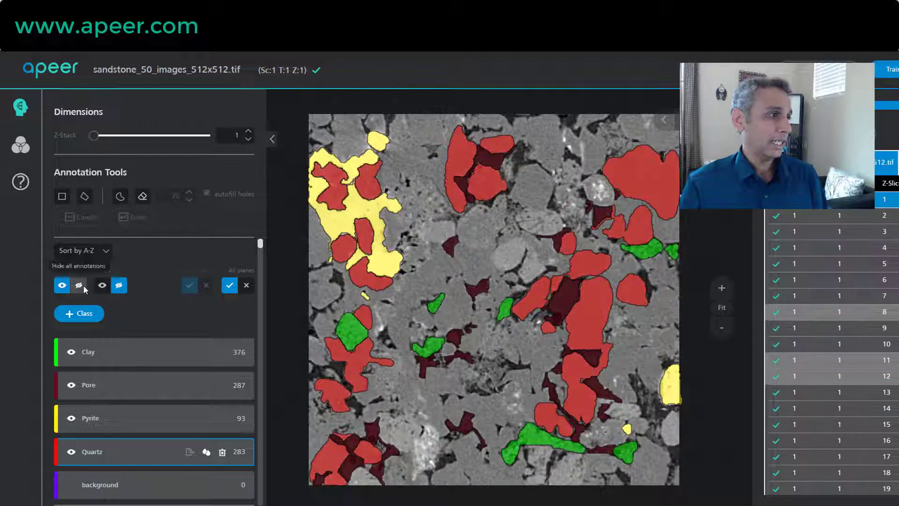
click(79, 286)
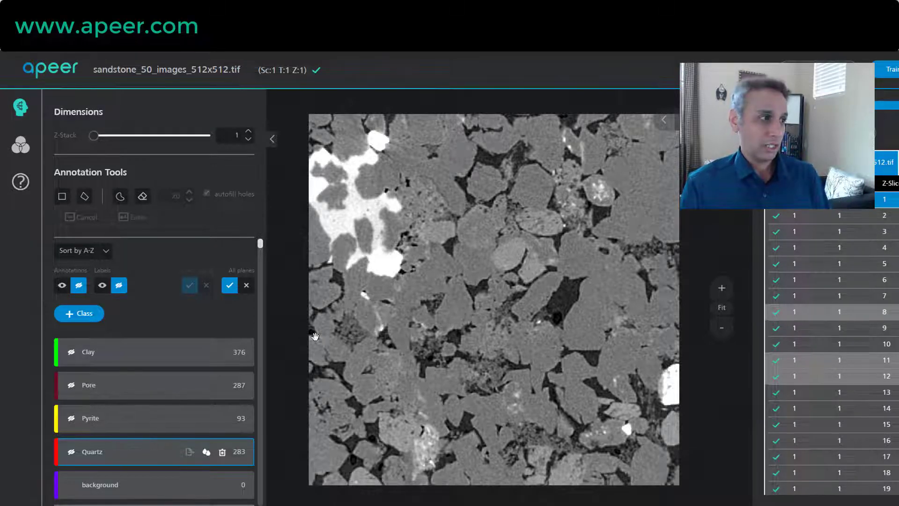
Turn the overlays back on and view slice 10, zooming in and out.
click(63, 286)
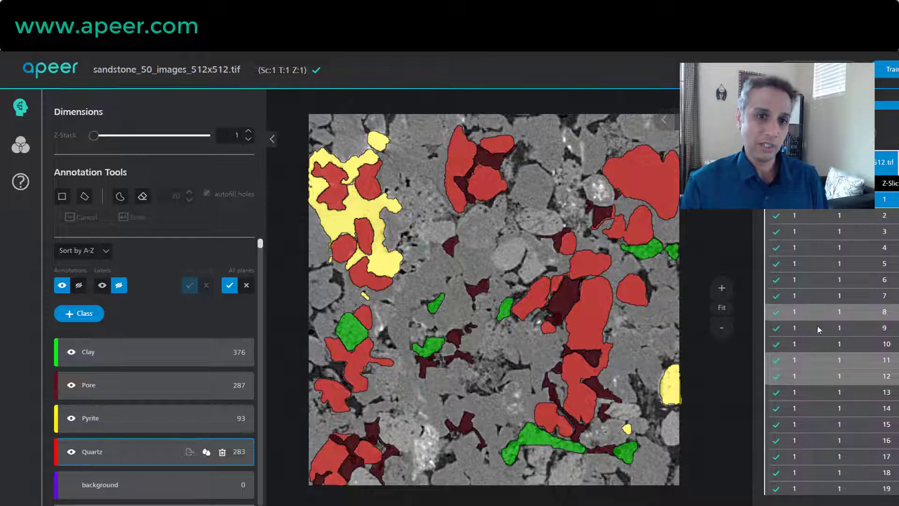
click(818, 344)
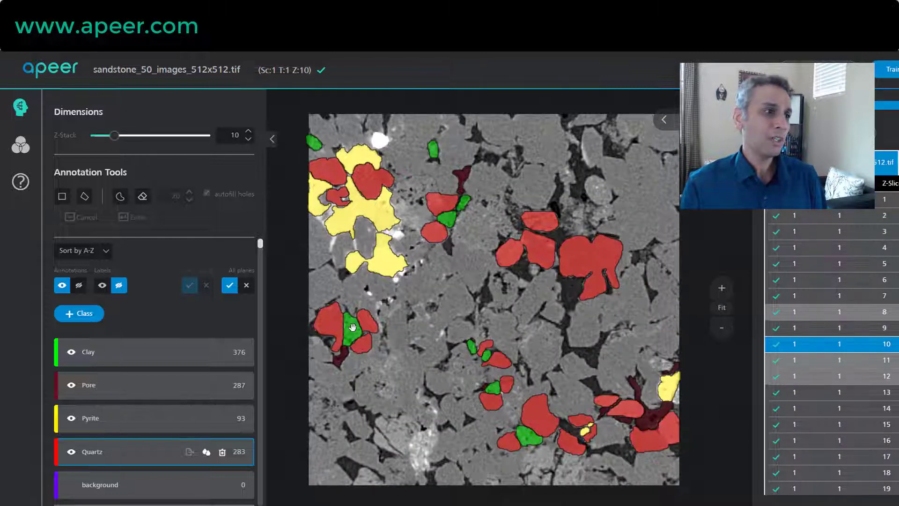
scroll(468, 301, up, 5)
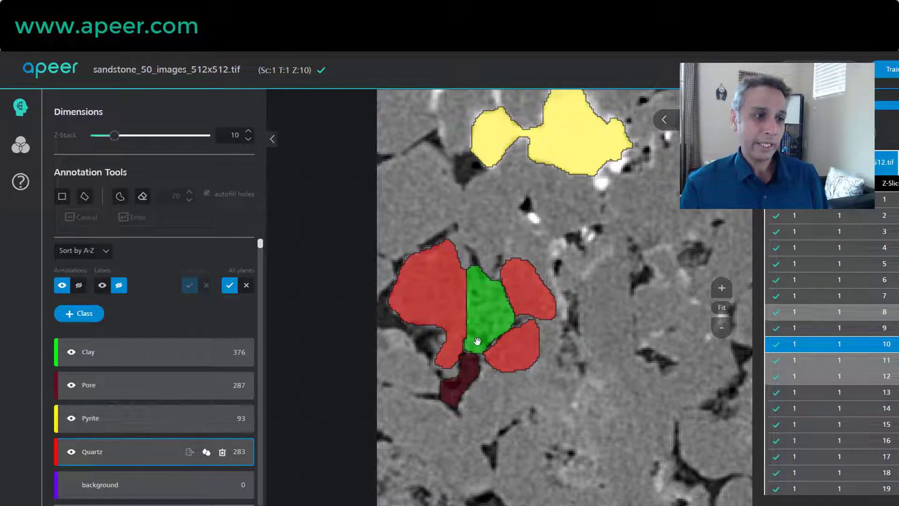
scroll(466, 373, down, 5)
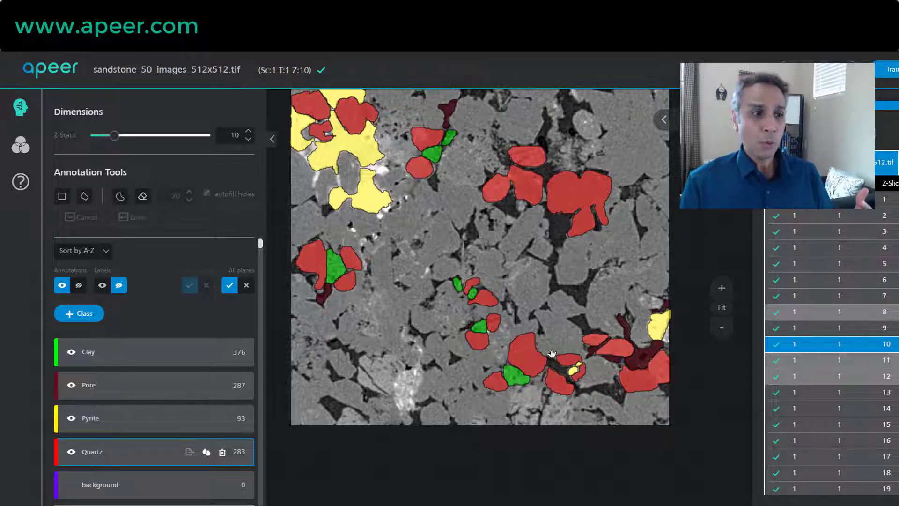
Go back to sandstone slice 1 and hide all class annotation overlays.
drag(553, 311, 576, 359)
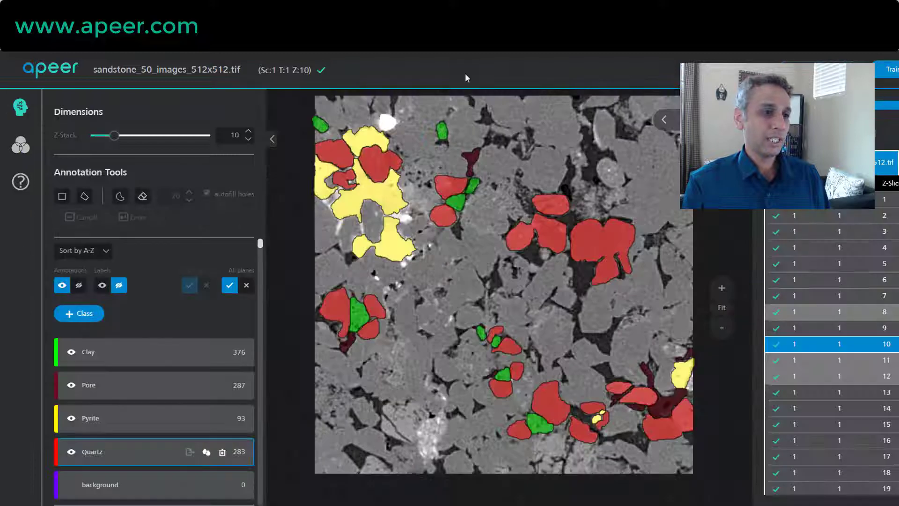
click(791, 199)
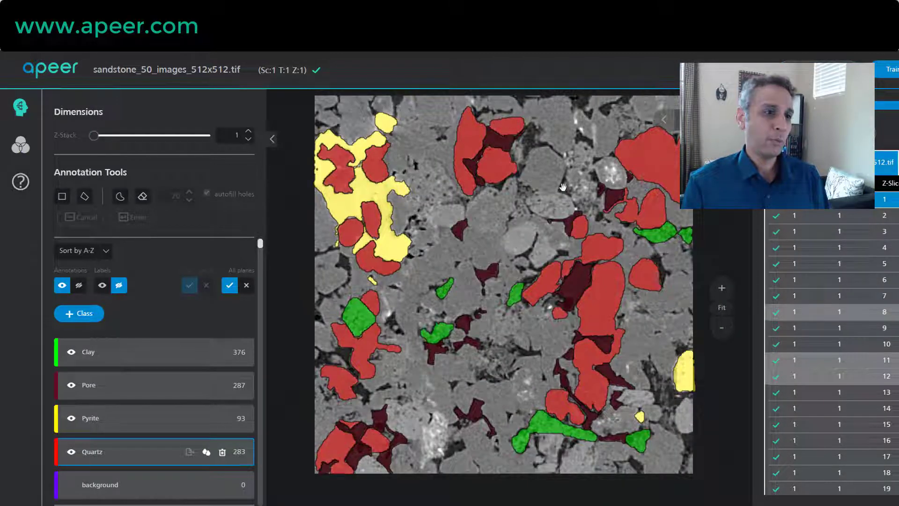
click(80, 284)
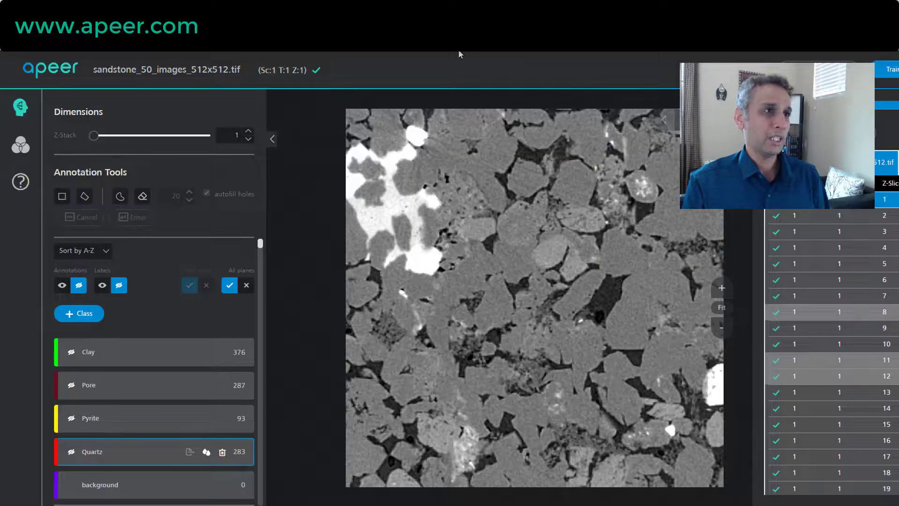
scroll(465, 201, up, 3)
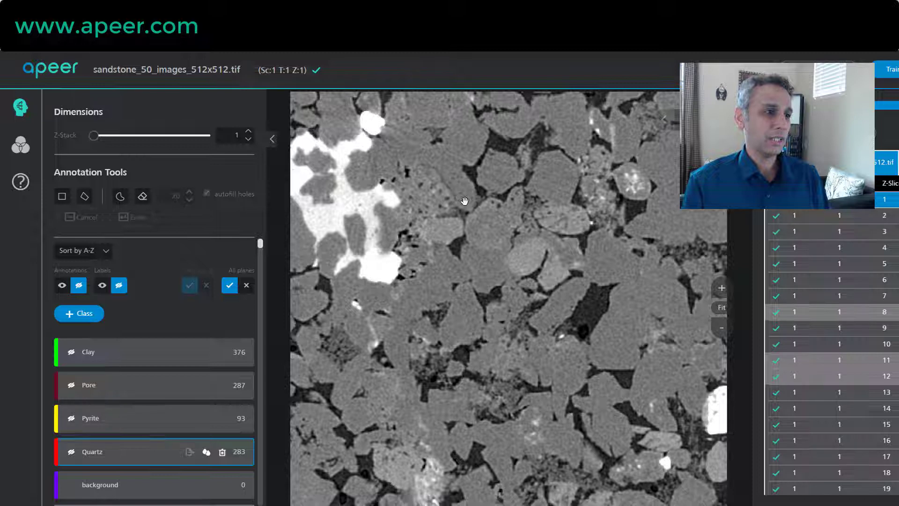
scroll(464, 200, down, 1)
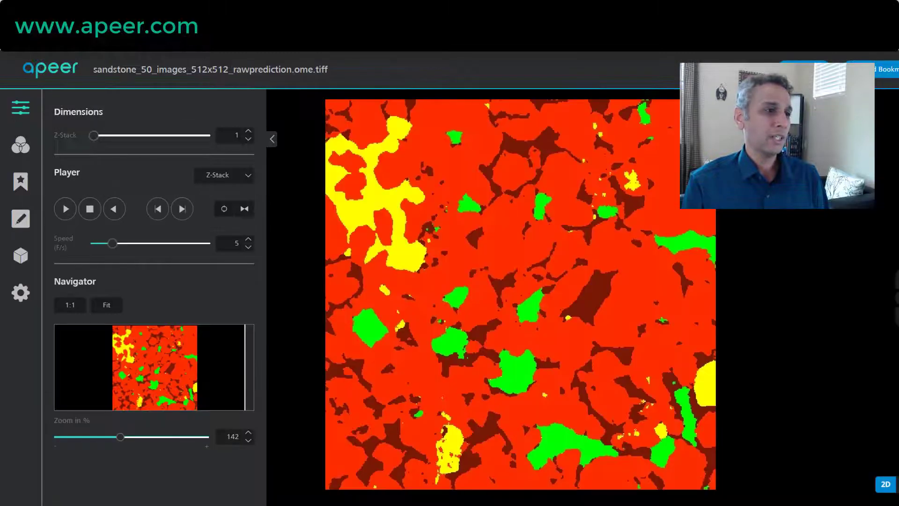
Zoom in slightly on the four-class segmentation map in sandstone_50_images_512x512_rawprediction.ome.tiff.
scroll(494, 220, up, 1)
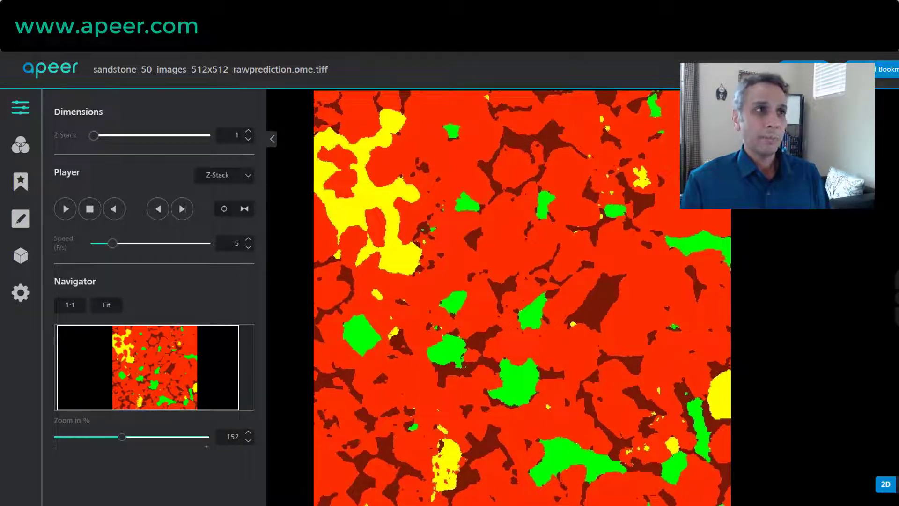